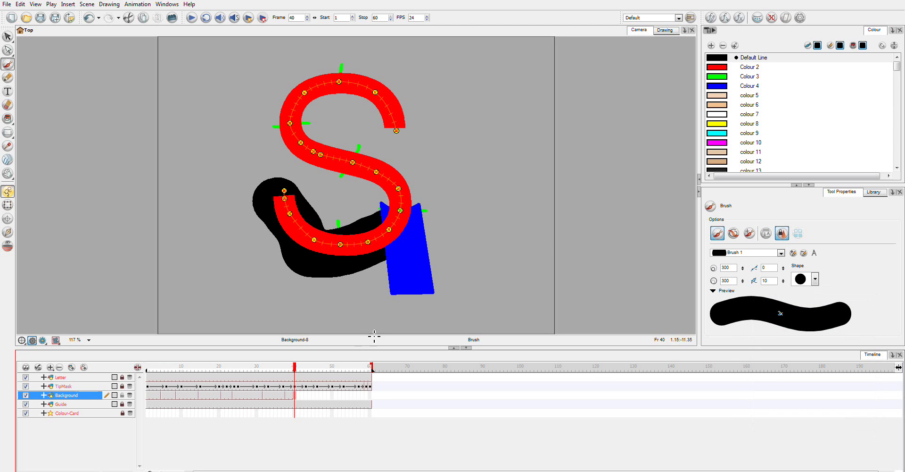
- Paint a black stroke across the S's bottom curve at frame 41 and hold it to frame 43
click(299, 396)
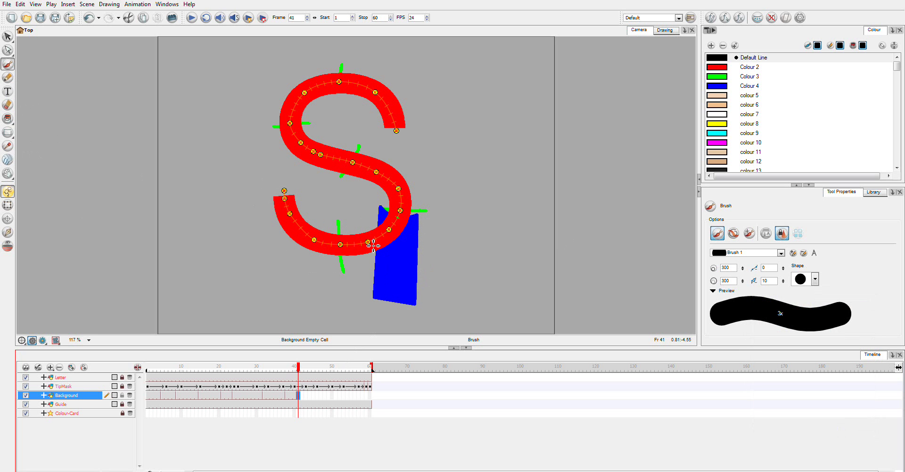
mouse_move(373, 244)
mouse_down()
mouse_move(344, 255)
mouse_move(303, 241)
mouse_move(270, 202)
mouse_up()
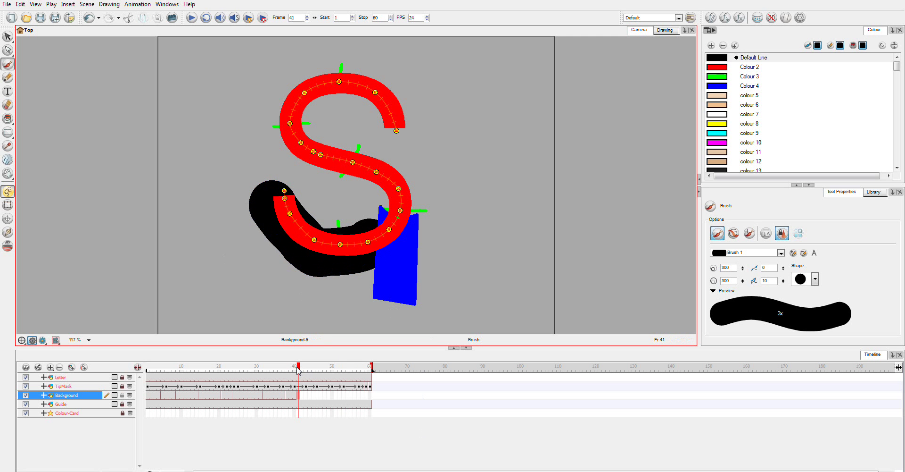
drag(298, 371, 306, 369)
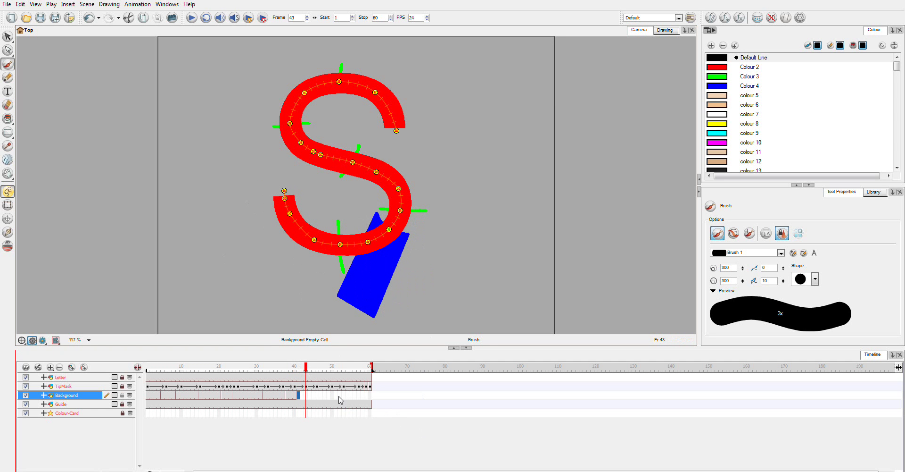
click(307, 396)
key(ctrl+v)
- Paint a new black stroke up the lower curve at frame 44, held through frame 46
click(309, 396)
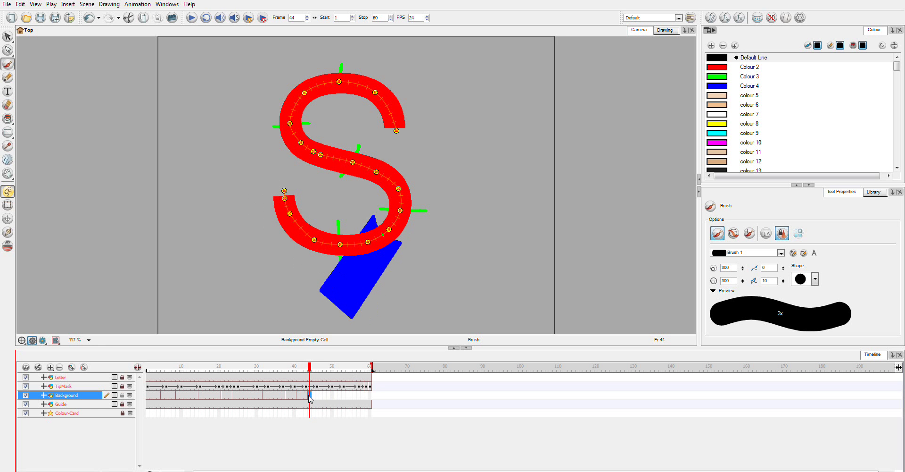
mouse_move(349, 249)
mouse_down()
mouse_move(305, 248)
mouse_move(271, 202)
mouse_up()
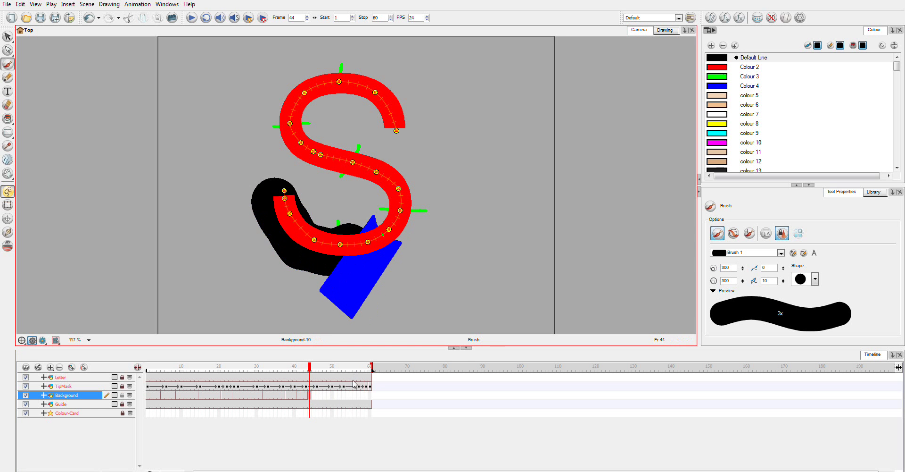
click(314, 369)
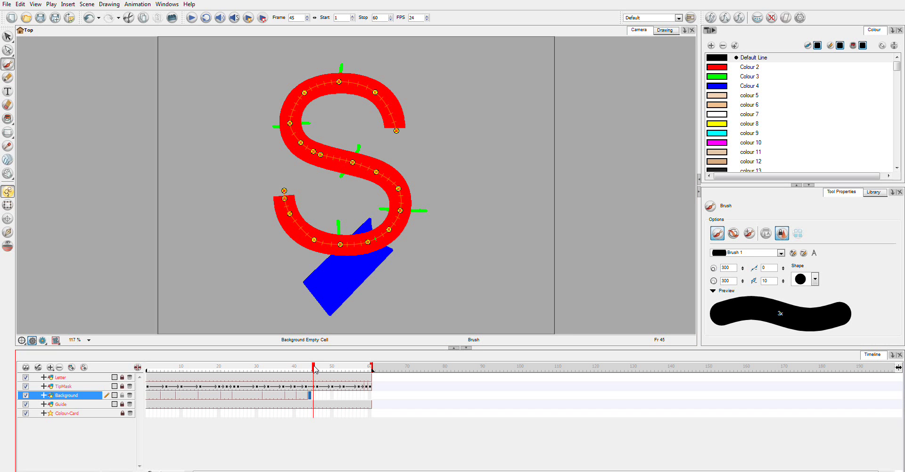
click(317, 369)
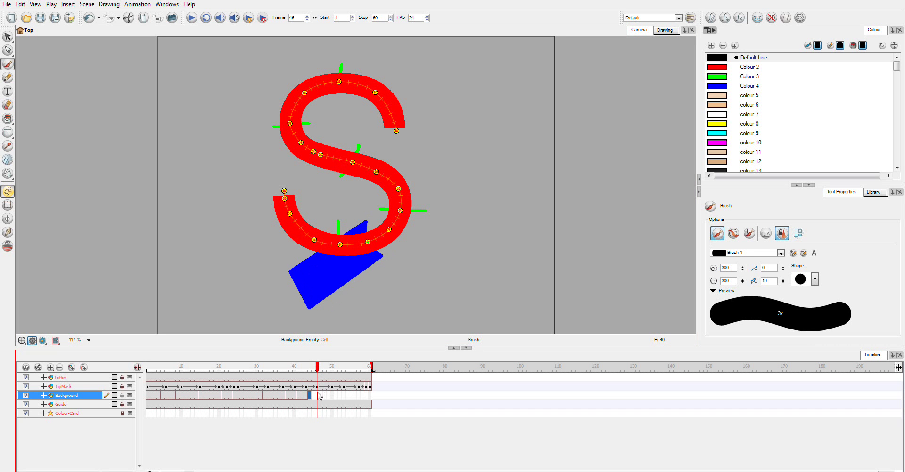
key(F5)
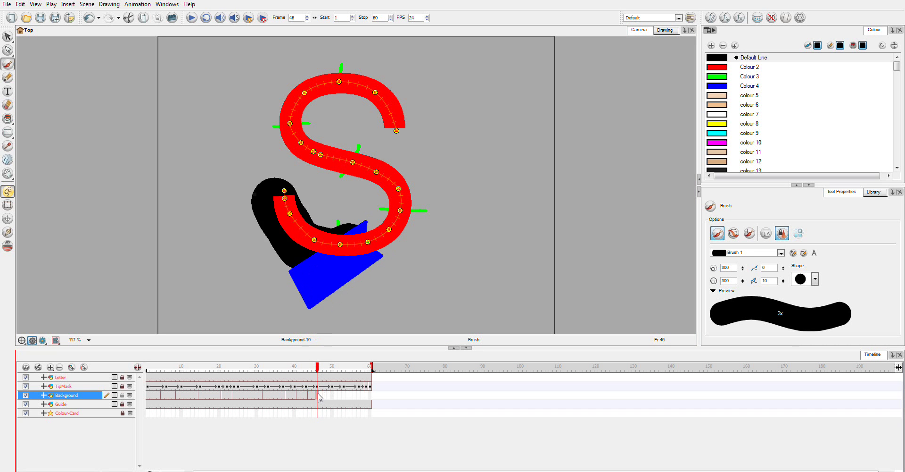
- Paint a new stroke over the lower curve at frame 47, held through frame 51
click(322, 367)
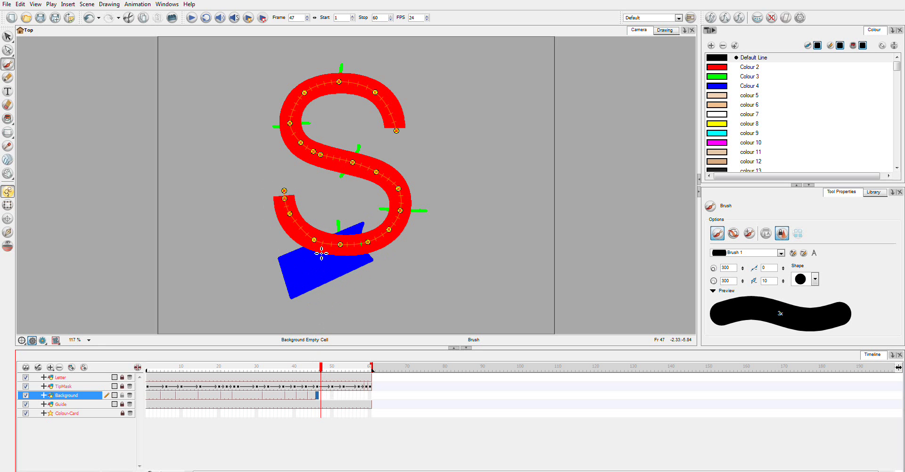
drag(314, 240, 265, 186)
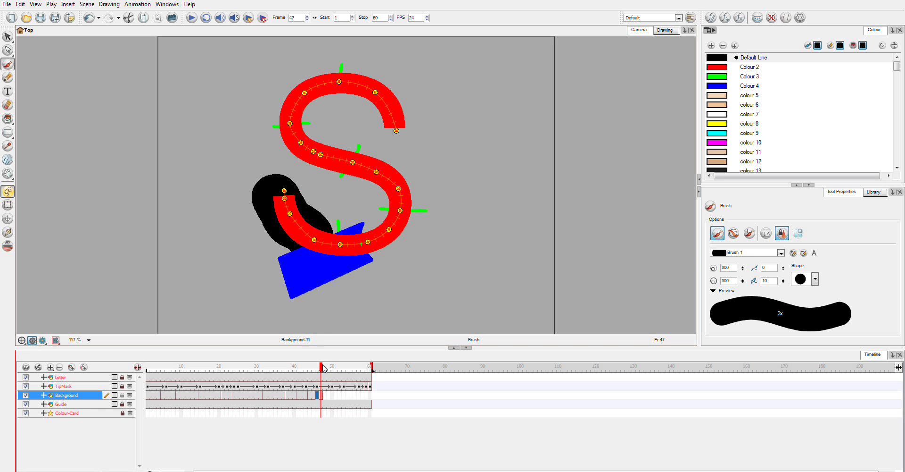
click(328, 368)
drag(330, 370, 338, 370)
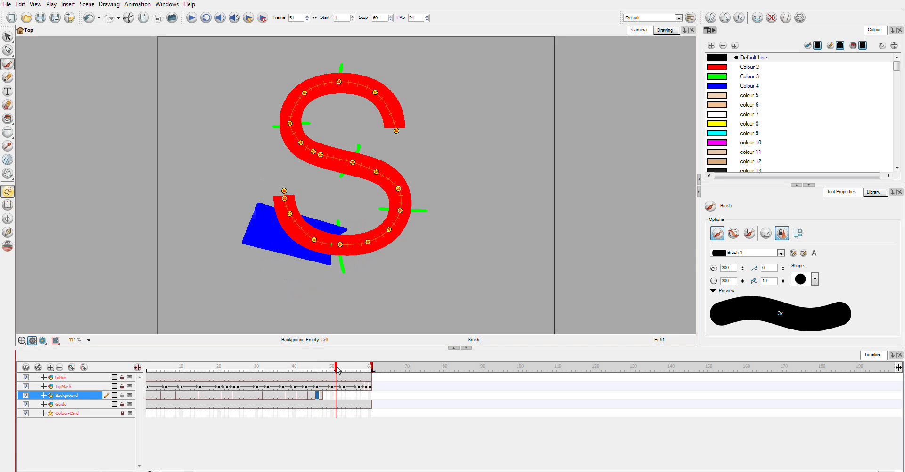
click(336, 396)
key(ctrl+v)
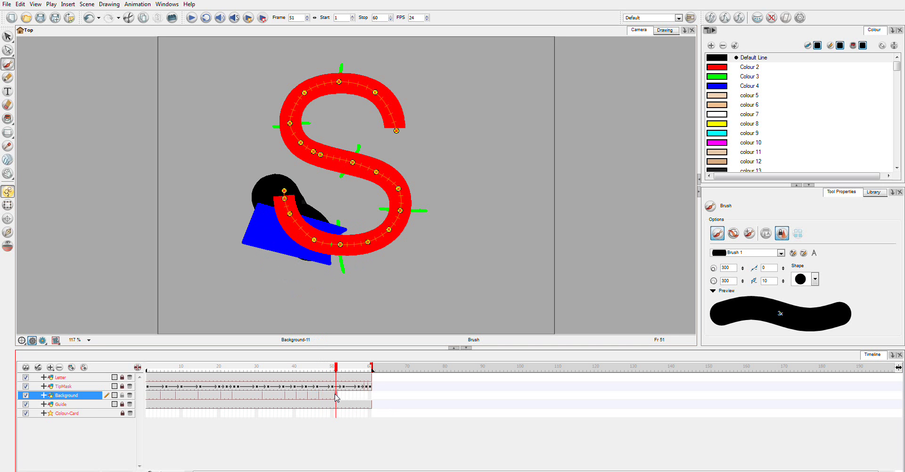
- Paint a larger black stroke behind the S at frame 52, hold it to frame 55, then rewind
click(339, 369)
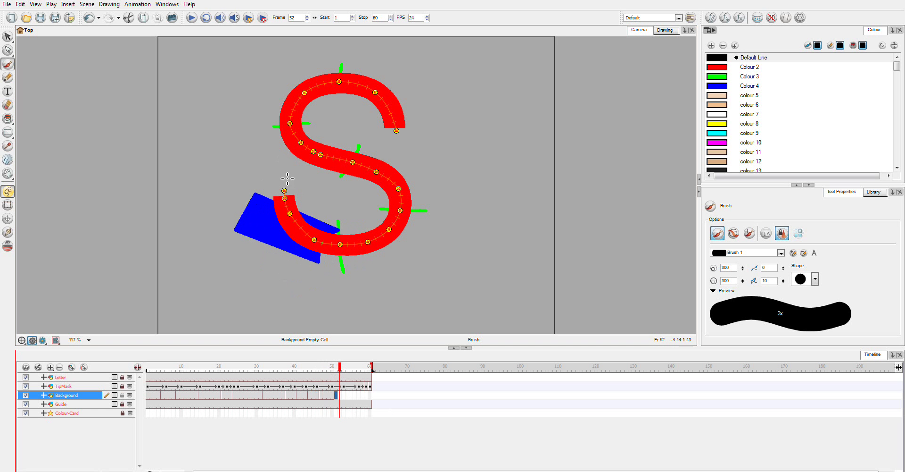
drag(284, 188, 296, 204)
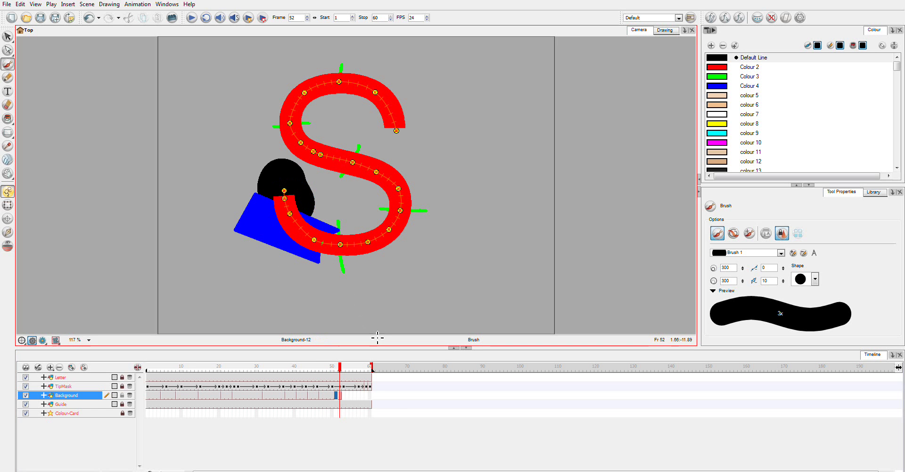
click(344, 367)
click(347, 368)
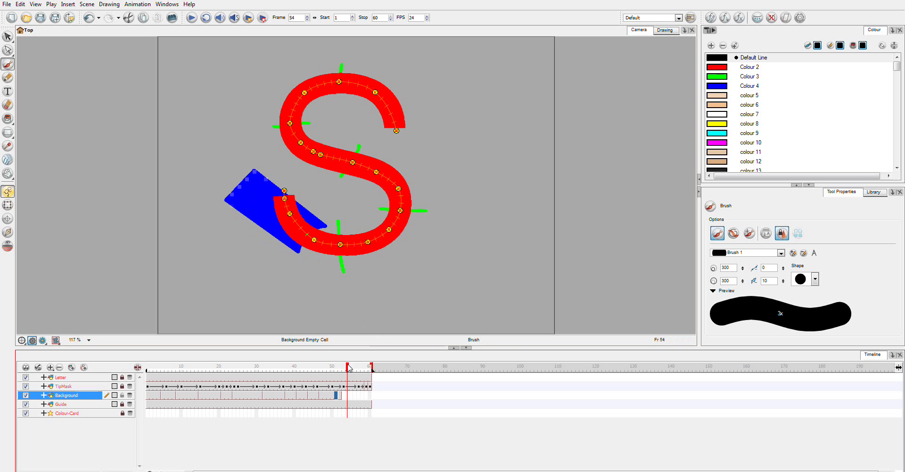
click(352, 368)
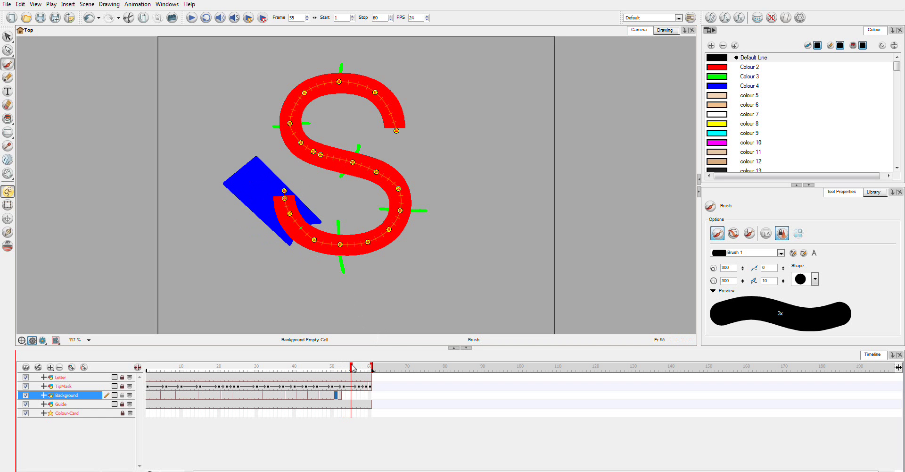
click(353, 395)
key(F5)
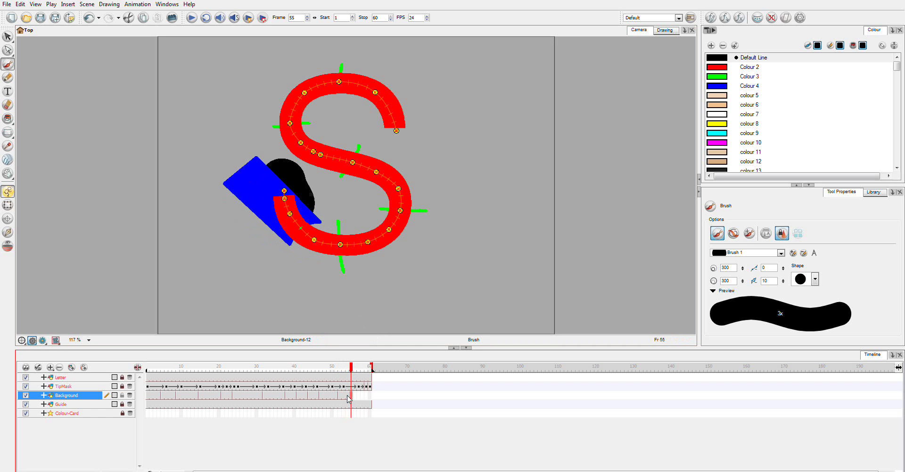
mouse_move(351, 372)
mouse_down()
mouse_move(151, 365)
mouse_move(370, 385)
mouse_up()
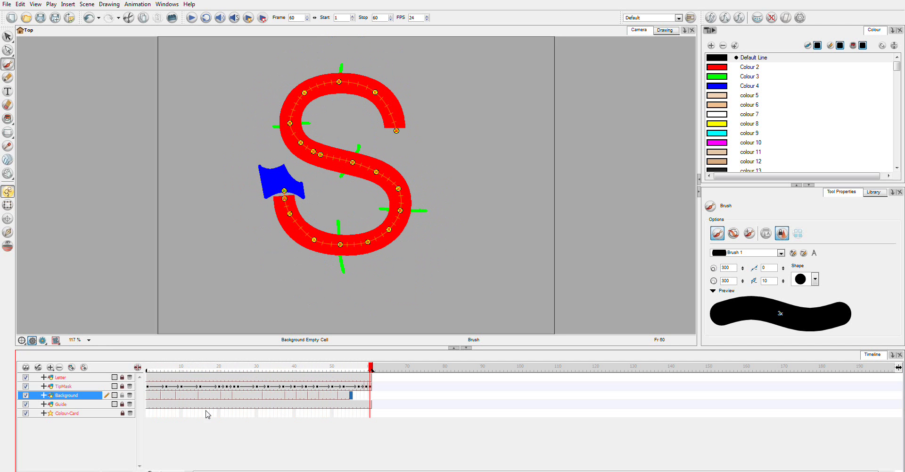
- Turn off the Guide layer's visibility, then select the Letter and TipMask layers to inspect them
click(78, 404)
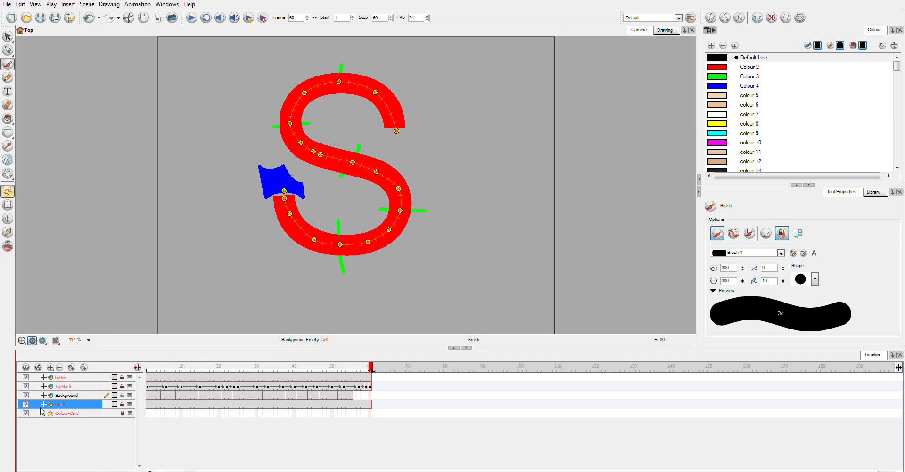
click(25, 404)
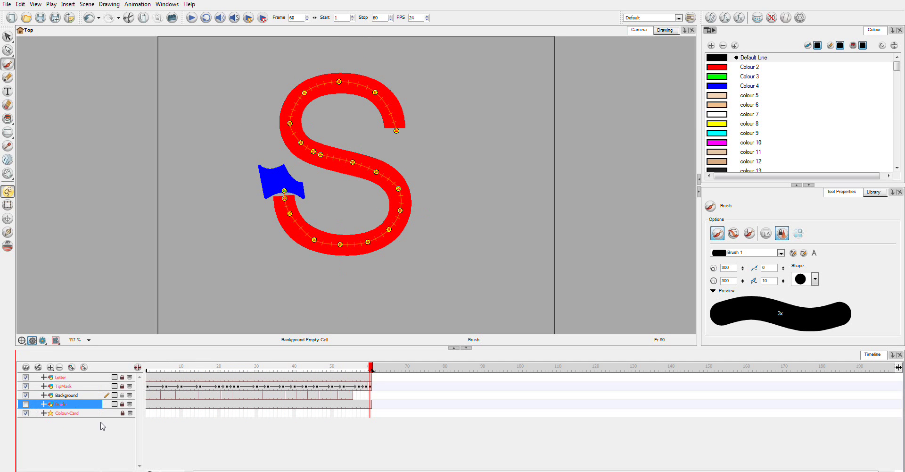
click(76, 377)
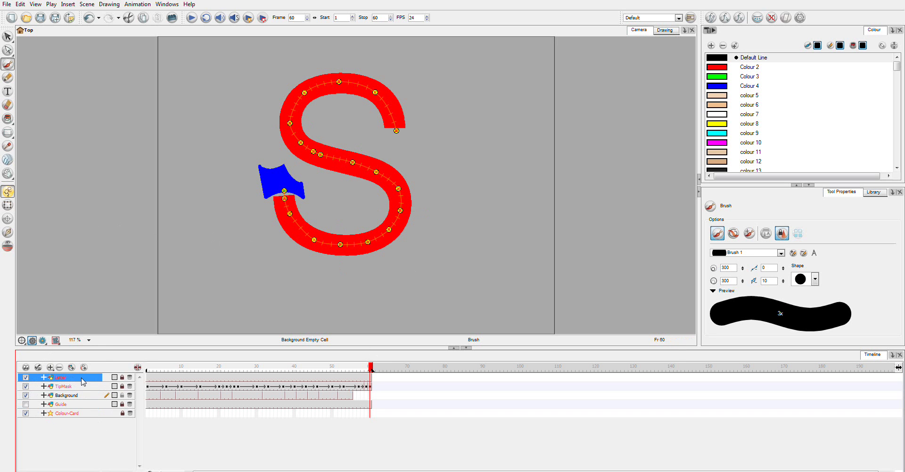
click(78, 387)
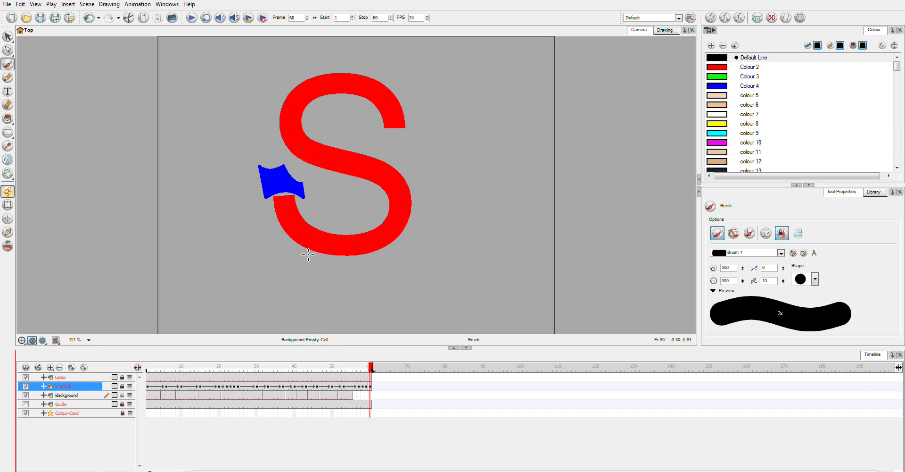
click(61, 377)
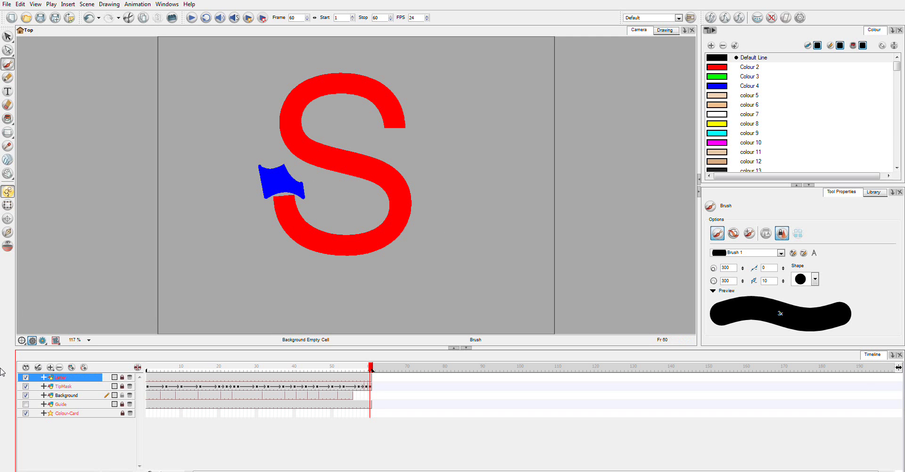
- Add a new Mask layer from the add-layer list
click(49, 367)
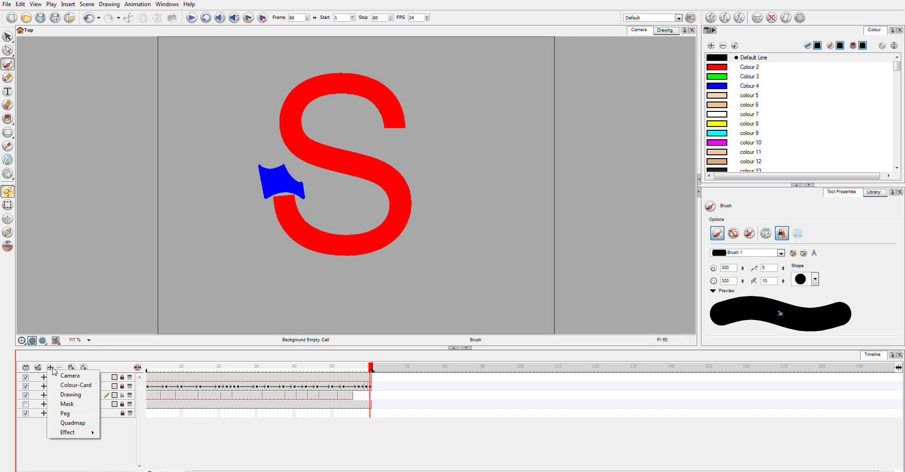
mouse_move(68, 434)
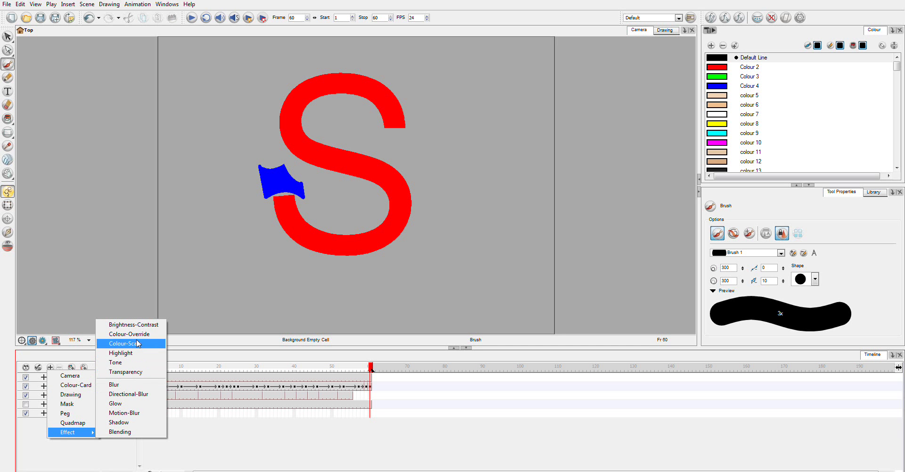
click(67, 404)
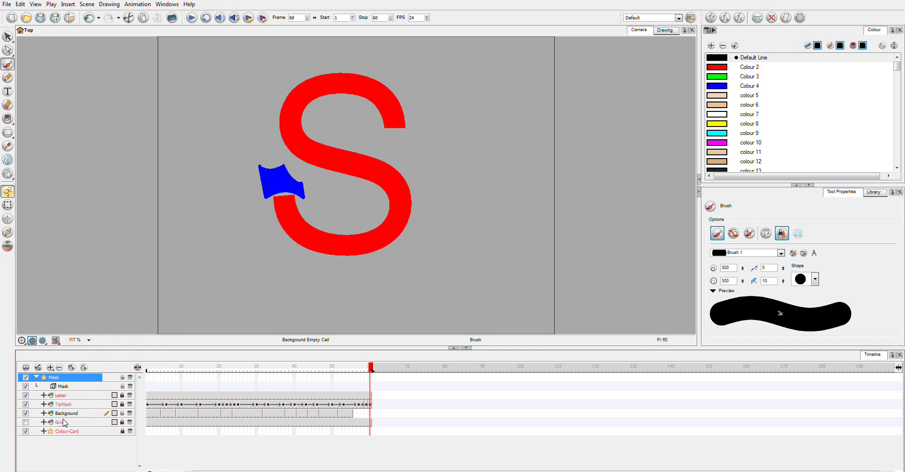
- Nest the Letter and TipMask layers under the Mask layer
drag(65, 396, 53, 379)
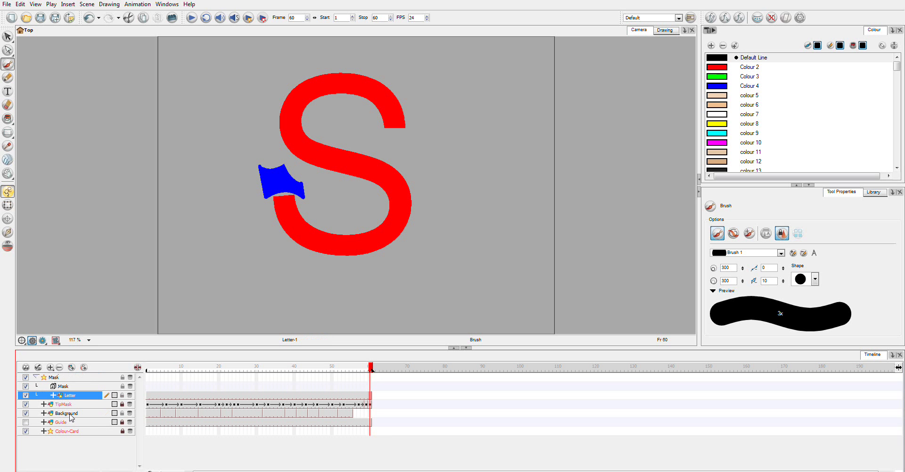
click(70, 408)
drag(67, 408, 66, 389)
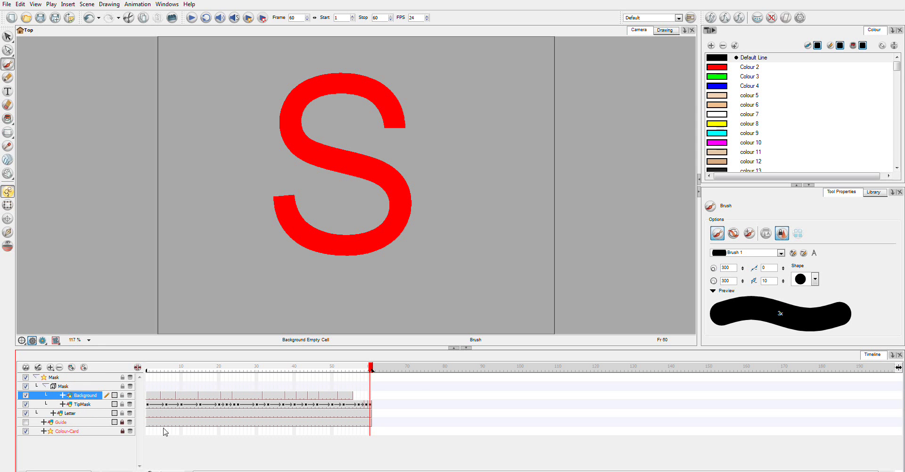
- Toggle the Mask layer's Inverted option on and back off, comparing the reveal at frames 1 and 7
mouse_move(370, 369)
mouse_down()
mouse_move(147, 367)
mouse_move(384, 380)
mouse_move(333, 389)
mouse_move(148, 387)
mouse_move(242, 382)
mouse_up()
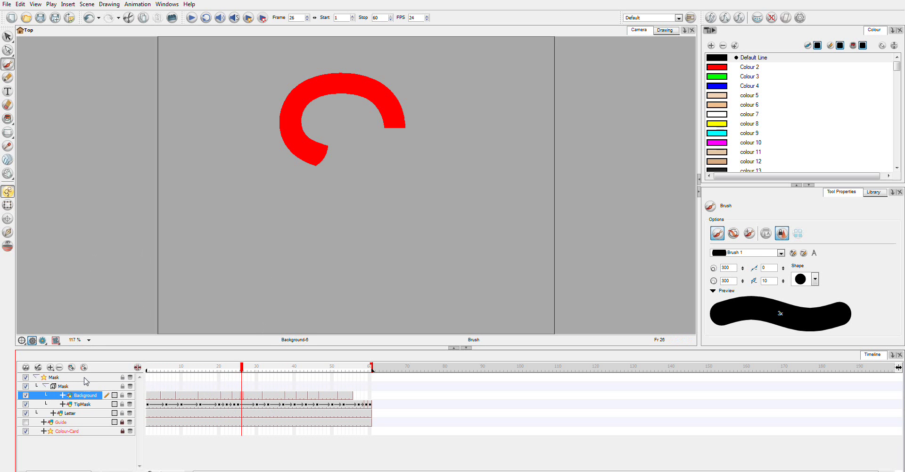
double_click(47, 378)
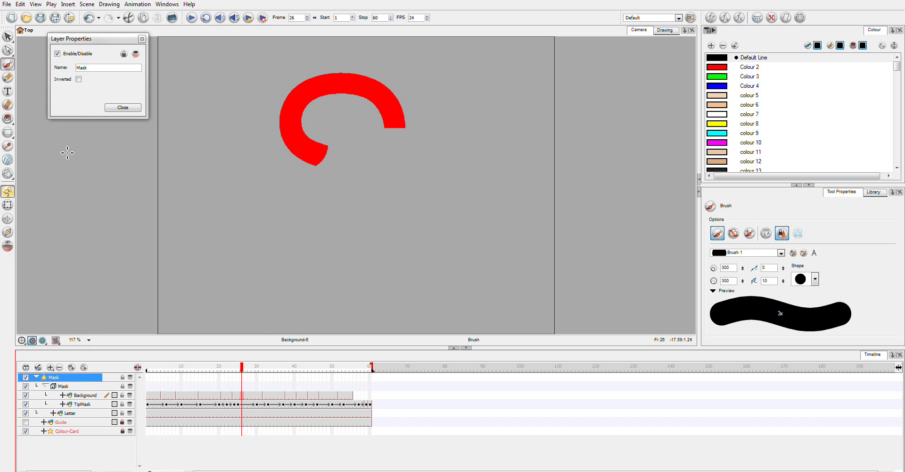
click(78, 79)
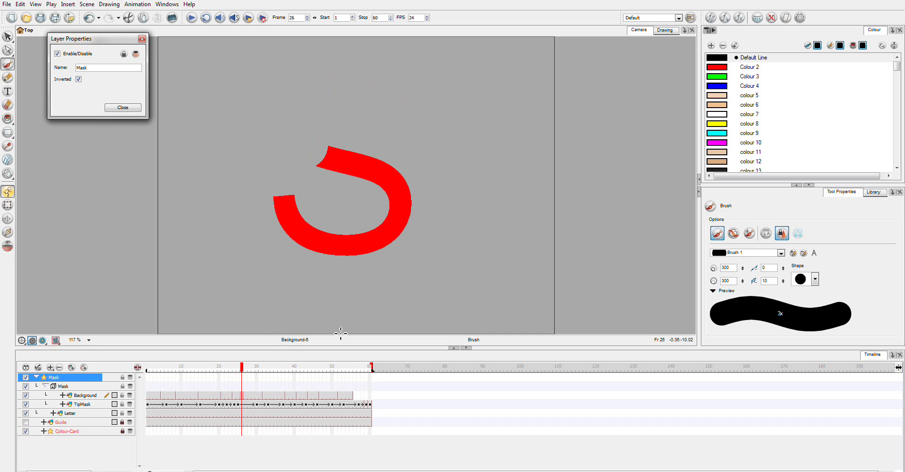
mouse_move(245, 371)
mouse_down()
mouse_move(121, 372)
mouse_move(370, 371)
mouse_move(147, 375)
mouse_move(139, 381)
mouse_move(366, 375)
mouse_move(160, 377)
mouse_move(142, 392)
mouse_up()
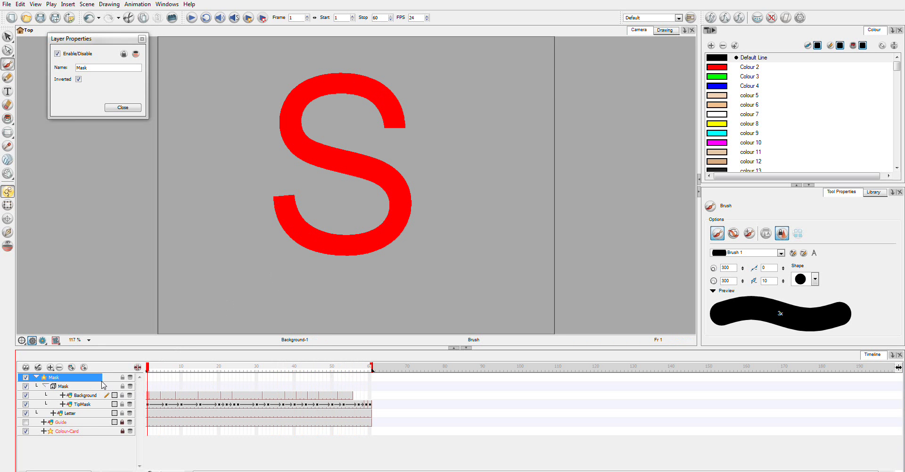
click(78, 79)
drag(147, 368, 170, 367)
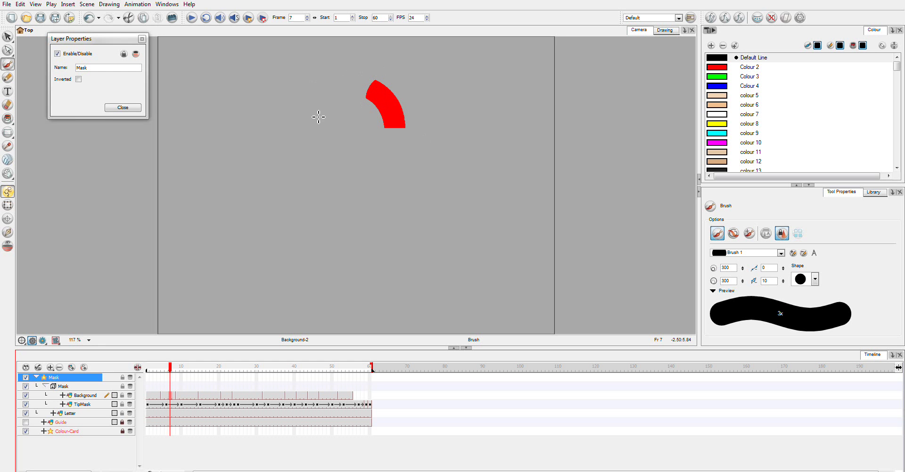
- Close Layer Properties, use Play > Render and Play, and replay the S in Toon Boom Play
click(136, 108)
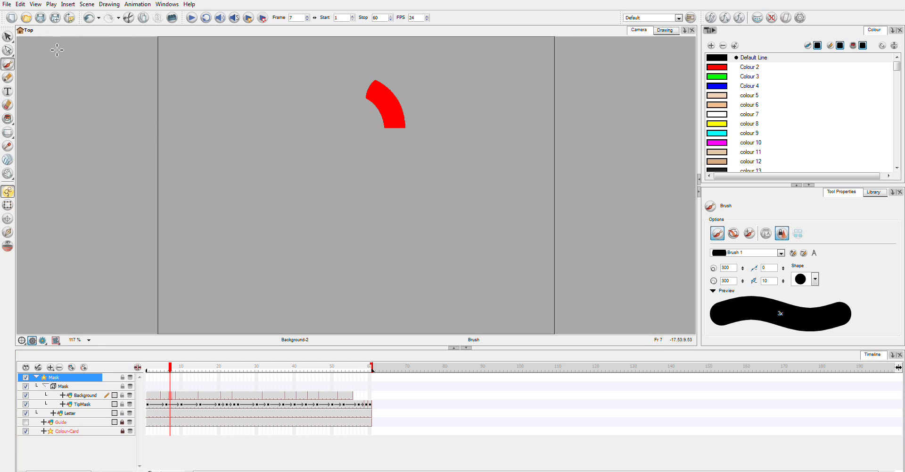
click(52, 6)
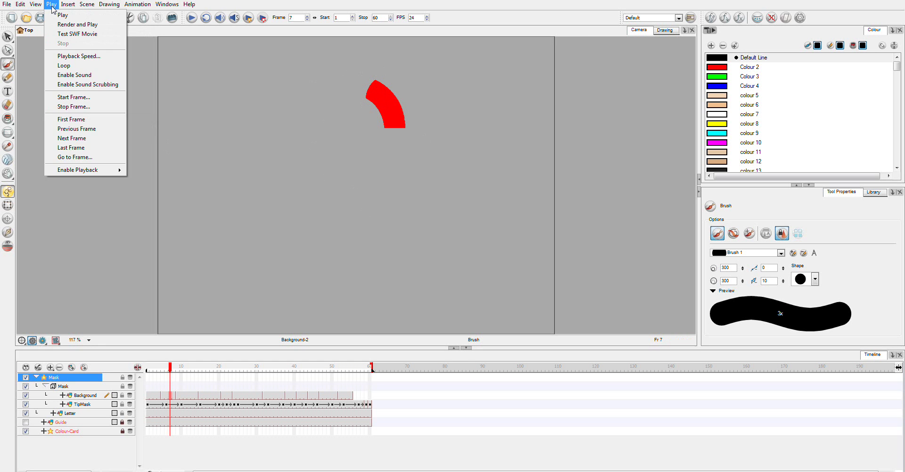
click(68, 25)
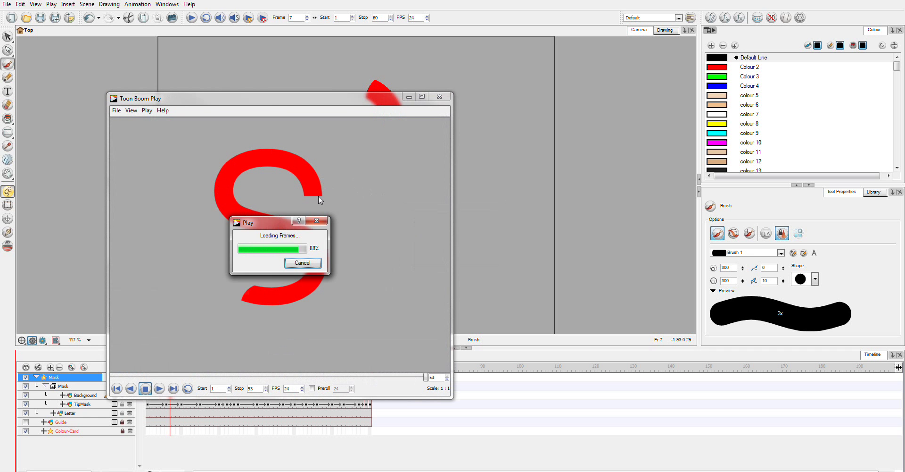
drag(307, 99, 347, 56)
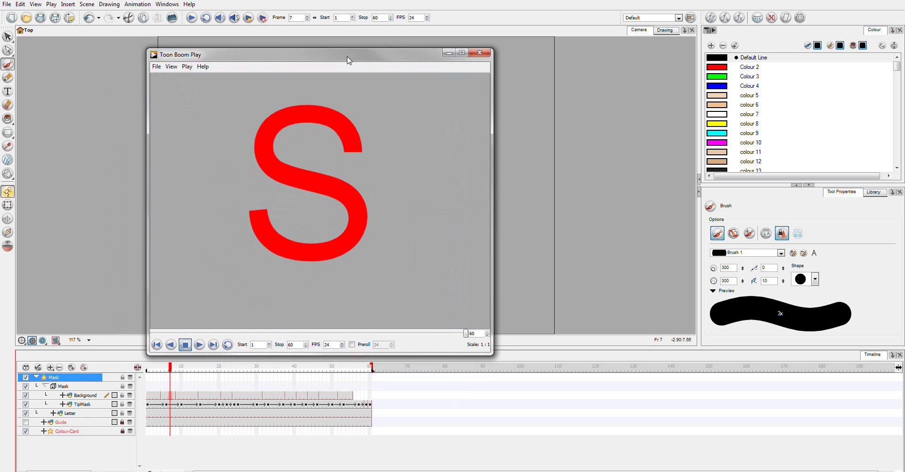
click(199, 344)
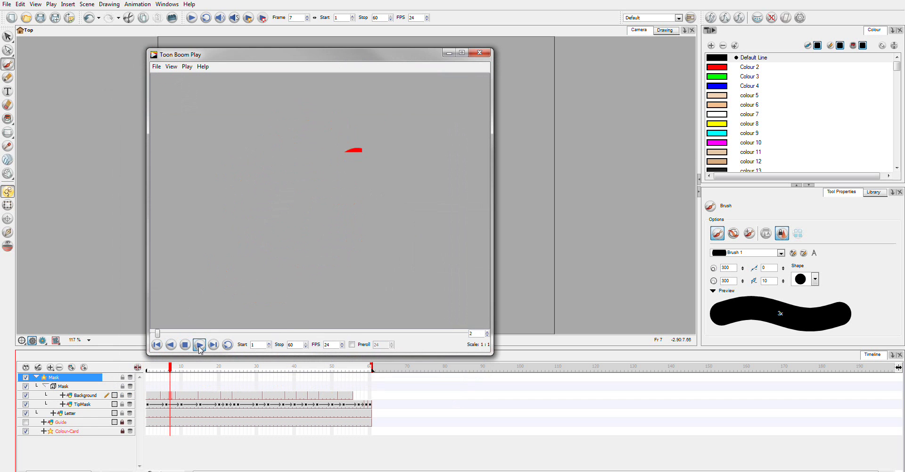